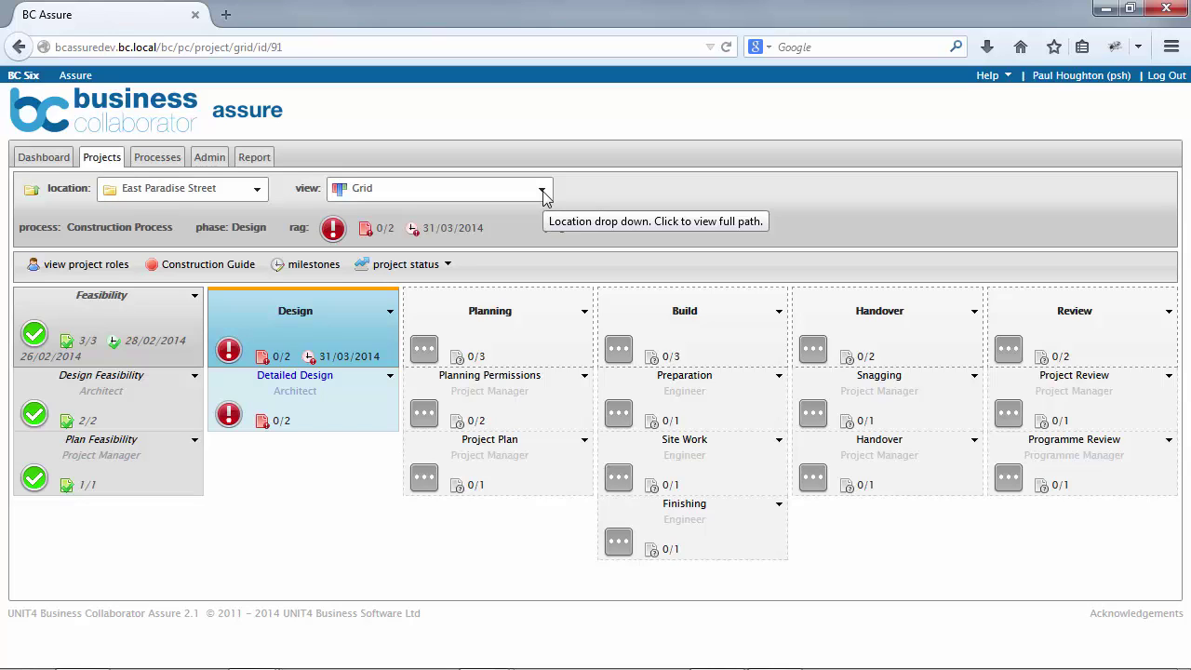
- Show the Grid, List, Flowchart and display options for the East Paradise Street stage grid
left_click(543, 192)
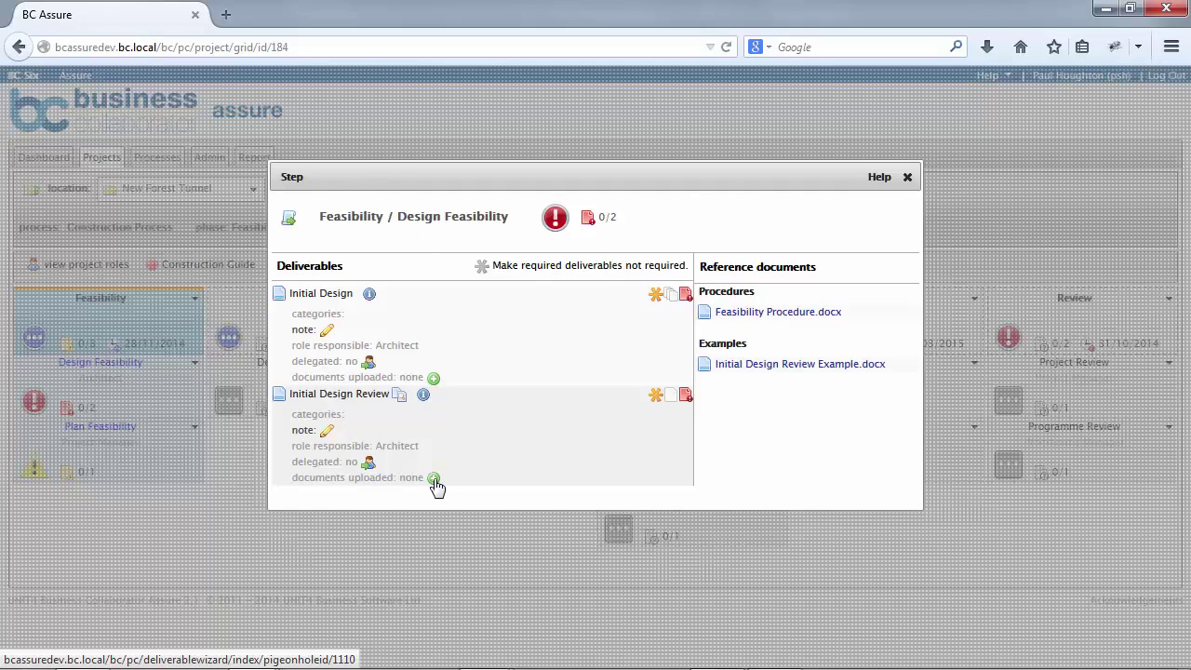
- Add a document to Initial Design Review, choosing Create from template
left_click(435, 483)
left_click(314, 346)
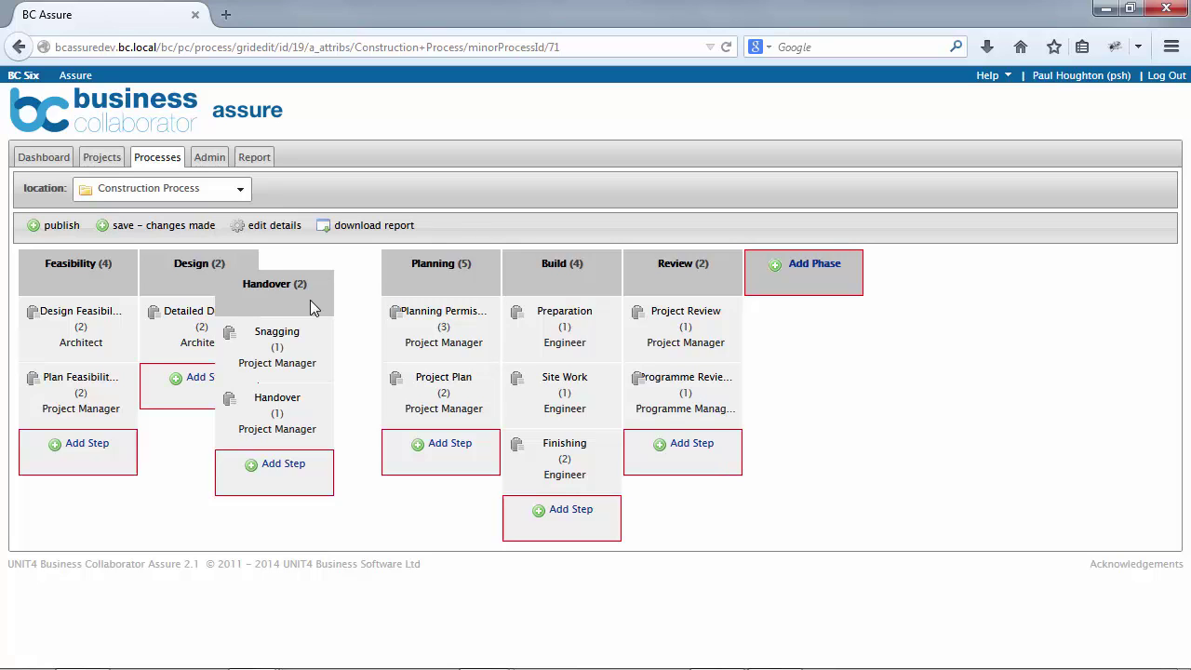
- Drag the Handover column to sit between Build and Review in the Construction Process
left_click_drag(311, 307, 651, 312)
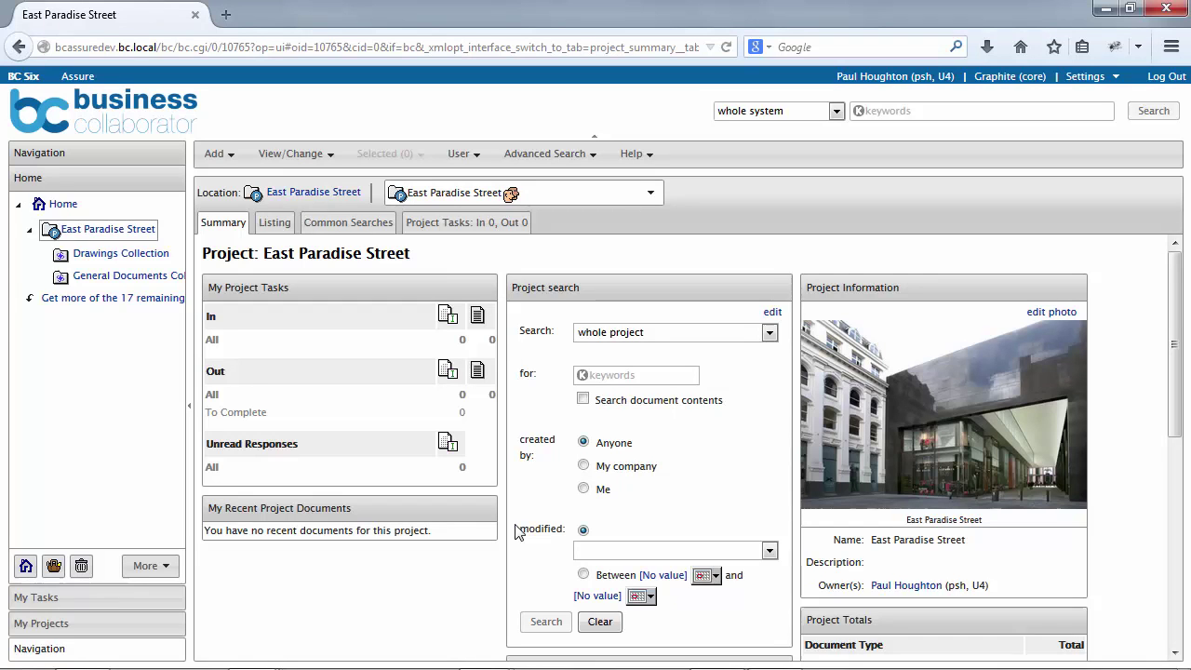
- Scroll the East Paradise Street project summary down to its Assure status panel
scroll(518, 530, "down", 1)
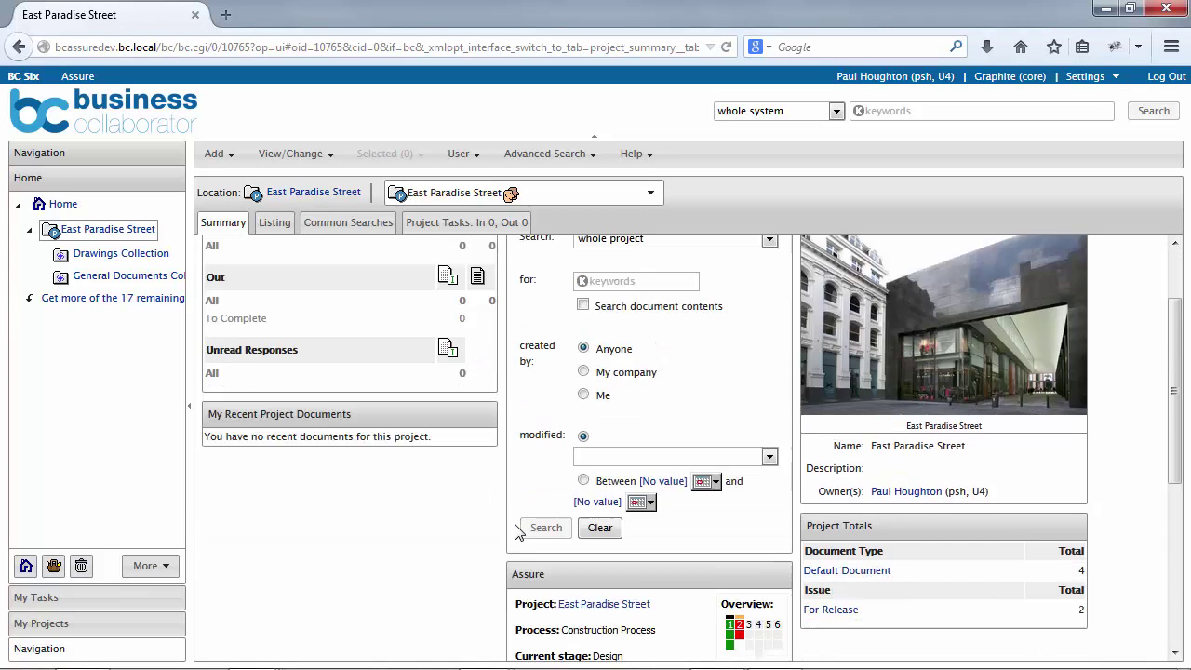
scroll(521, 525, "down", 3)
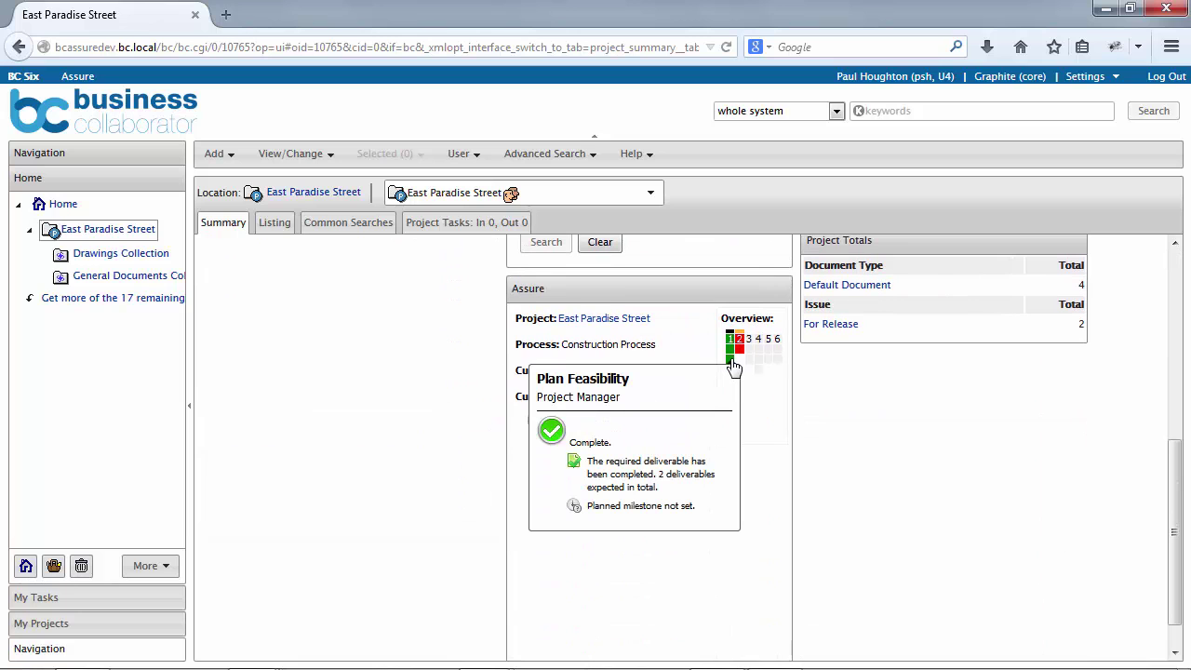